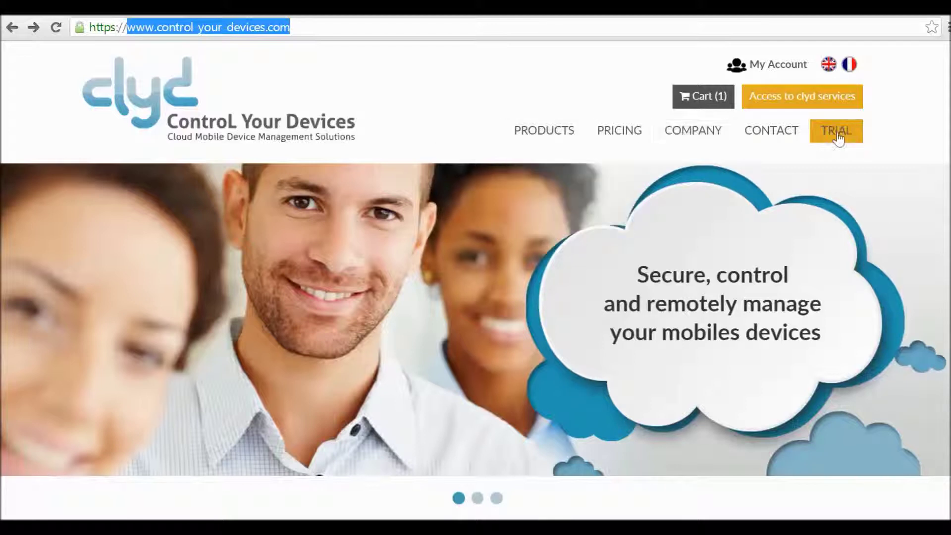
Add the clyd Kiosk for Android trial offer (5 devices, 0.00€) to the cart from the TRIAL page.
{"action": "left_click", "coordinate": [837, 138]}
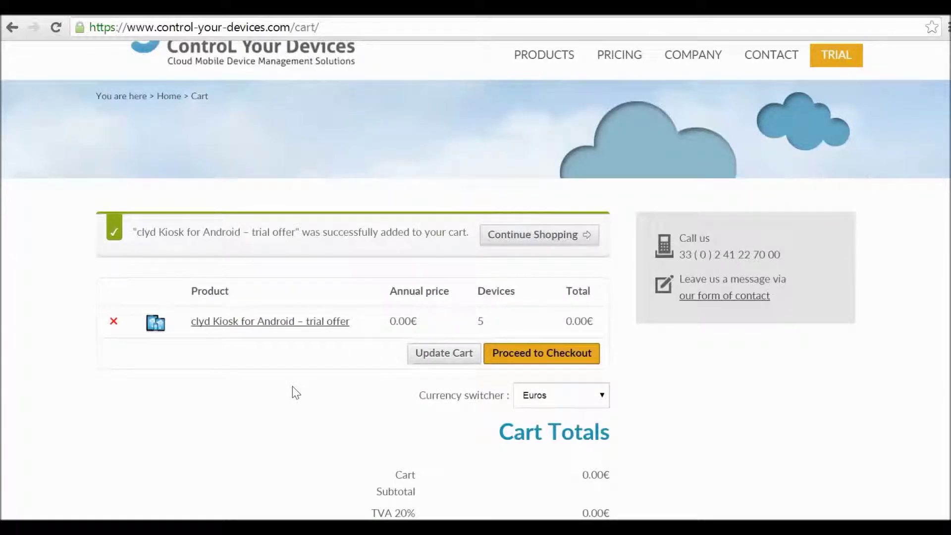
Proceed to checkout and review the billing and account login fields.
{"action": "left_click", "coordinate": [517, 363]}
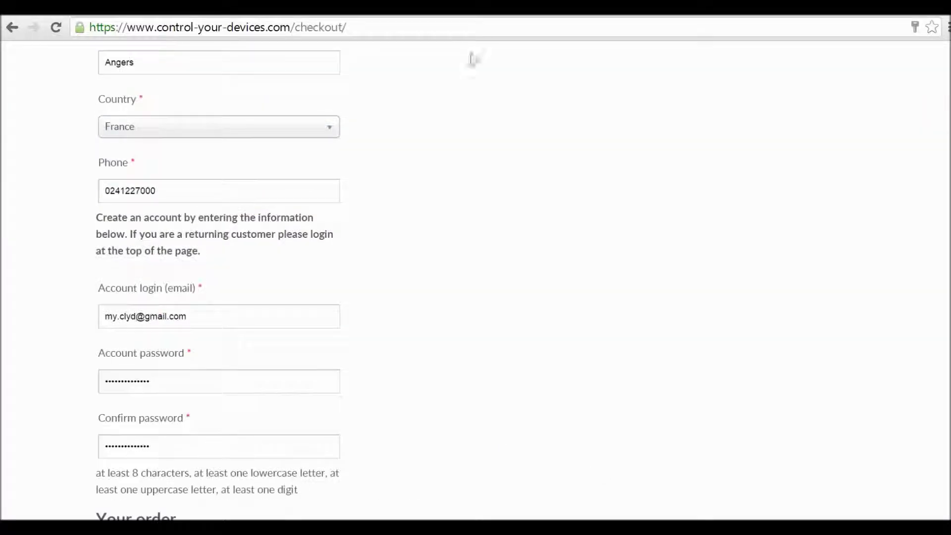
{"action": "scroll", "coordinate": [456, 191], "scroll_direction": "up", "scroll_amount": 6}
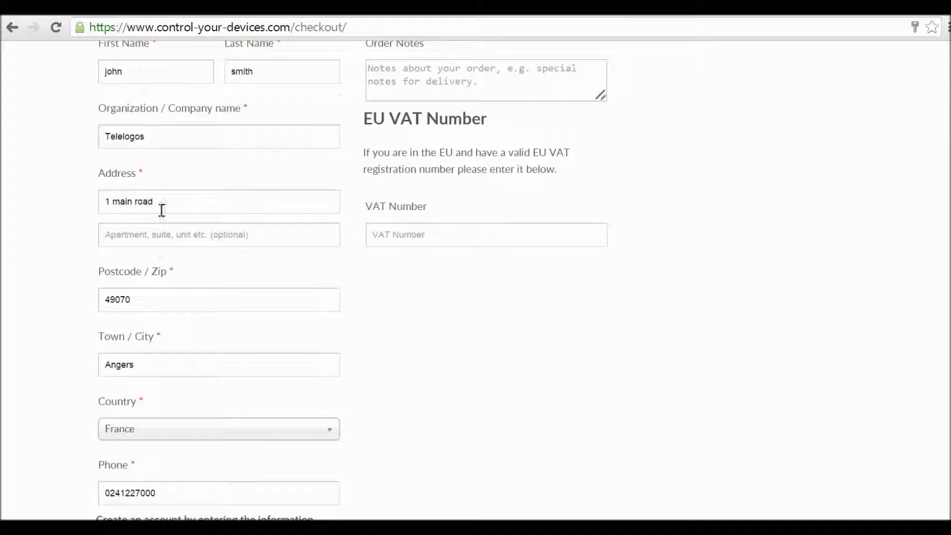
{"action": "scroll", "coordinate": [44, 210], "scroll_direction": "up", "scroll_amount": 3}
{"action": "scroll", "coordinate": [45, 212], "scroll_direction": "down", "scroll_amount": 3}
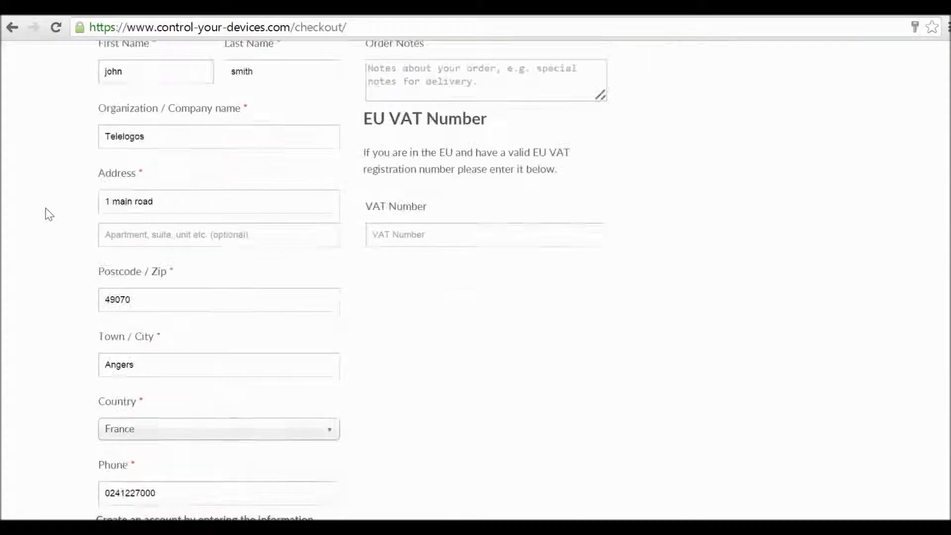
{"action": "scroll", "coordinate": [48, 214], "scroll_direction": "down", "scroll_amount": 3}
{"action": "scroll", "coordinate": [49, 218], "scroll_direction": "down", "scroll_amount": 3}
{"action": "left_click", "coordinate": [155, 321]}
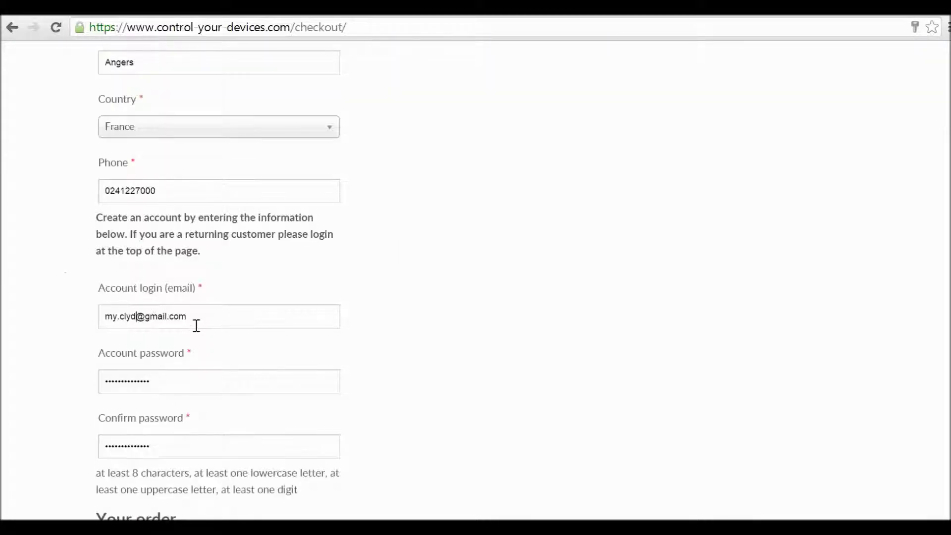
Accept the terms and place the 0.00€ trial order.
{"action": "scroll", "coordinate": [409, 331], "scroll_direction": "down", "scroll_amount": 2}
{"action": "scroll", "coordinate": [415, 322], "scroll_direction": "down", "scroll_amount": 3}
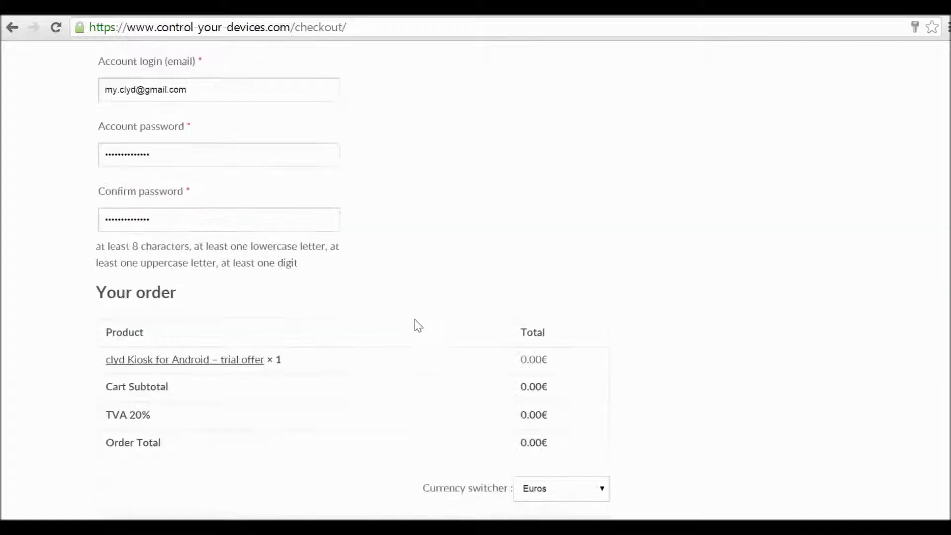
{"action": "scroll", "coordinate": [416, 322], "scroll_direction": "down", "scroll_amount": 3}
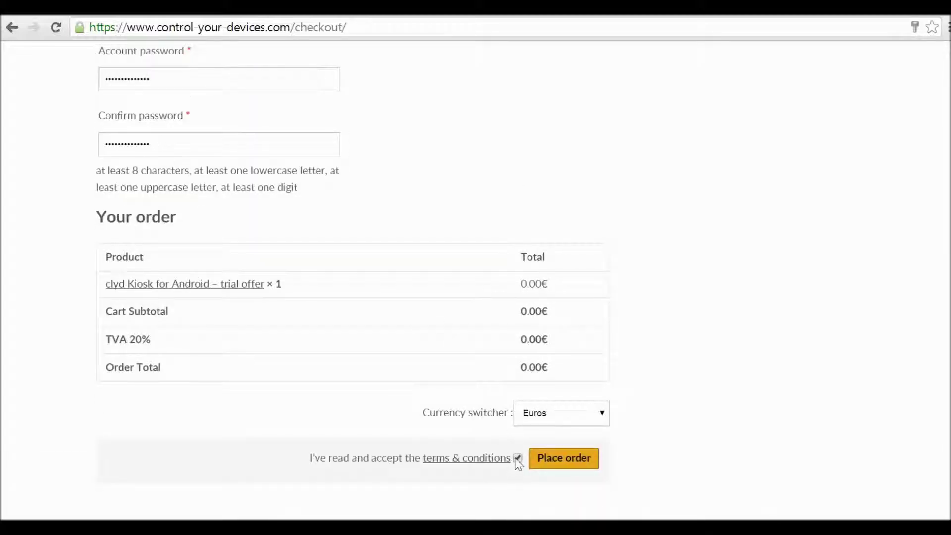
{"action": "left_click", "coordinate": [540, 467]}
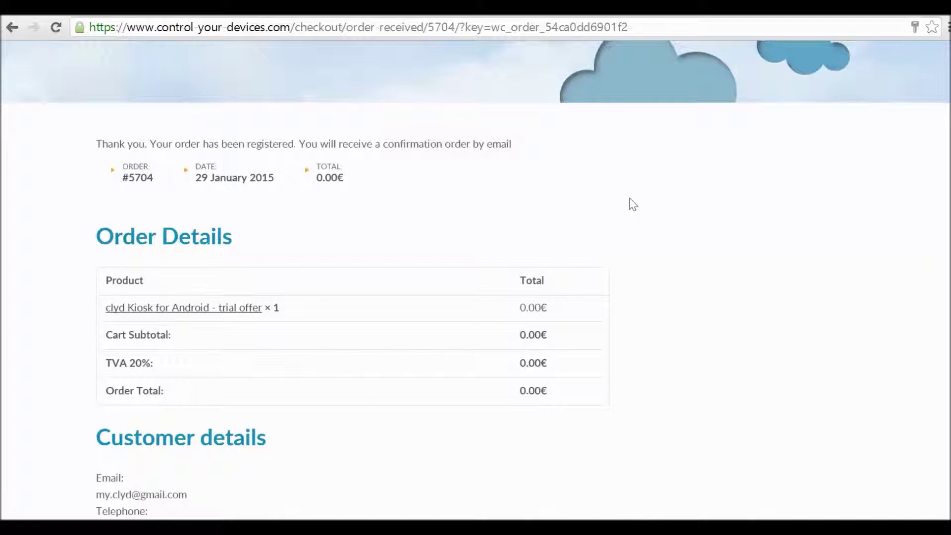
{"action": "scroll", "coordinate": [632, 204], "scroll_direction": "down", "scroll_amount": 2}
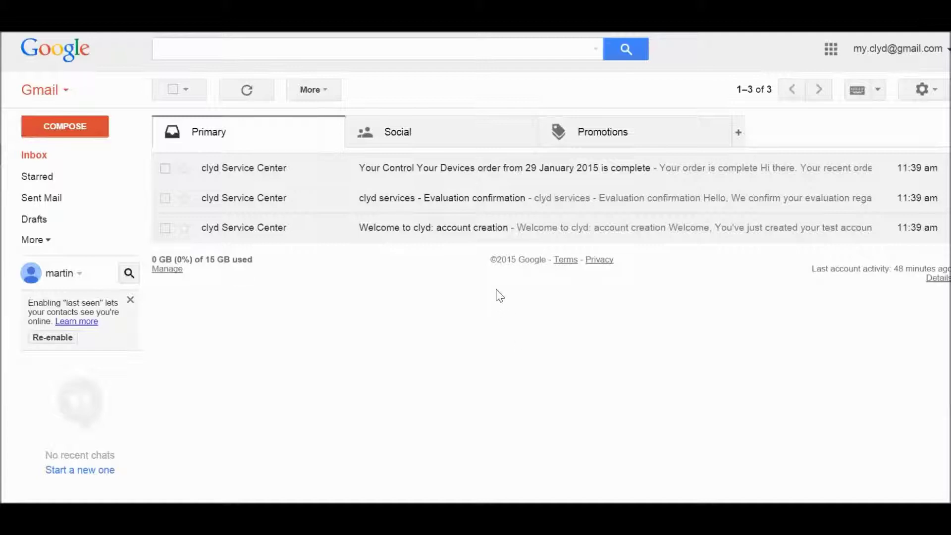
Follow the validation link in the 'Welcome to clyd: account creation' email, then return to Gmail.
{"action": "left_click", "coordinate": [496, 232]}
{"action": "scroll", "coordinate": [537, 375], "scroll_direction": "down", "scroll_amount": 2}
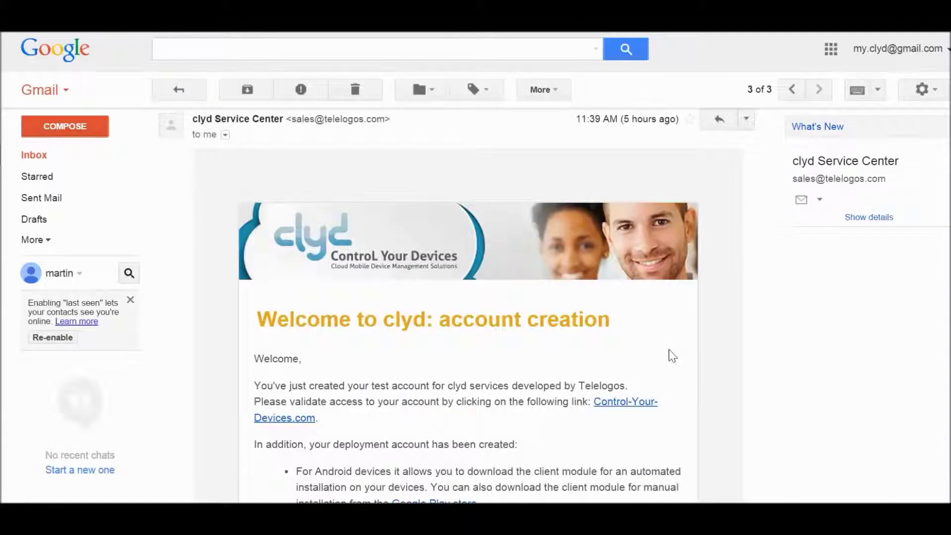
{"action": "left_click", "coordinate": [630, 409]}
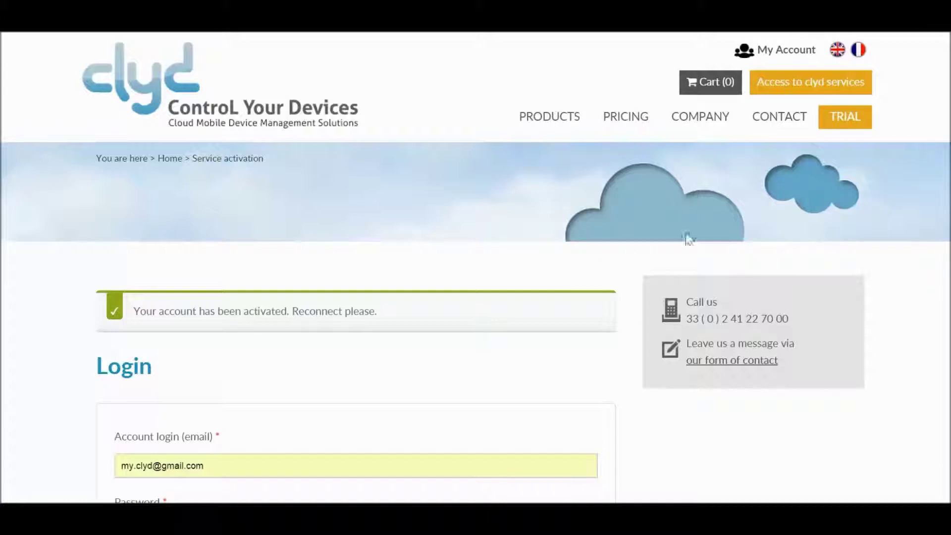
{"action": "key", "text": "ctrl+w"}
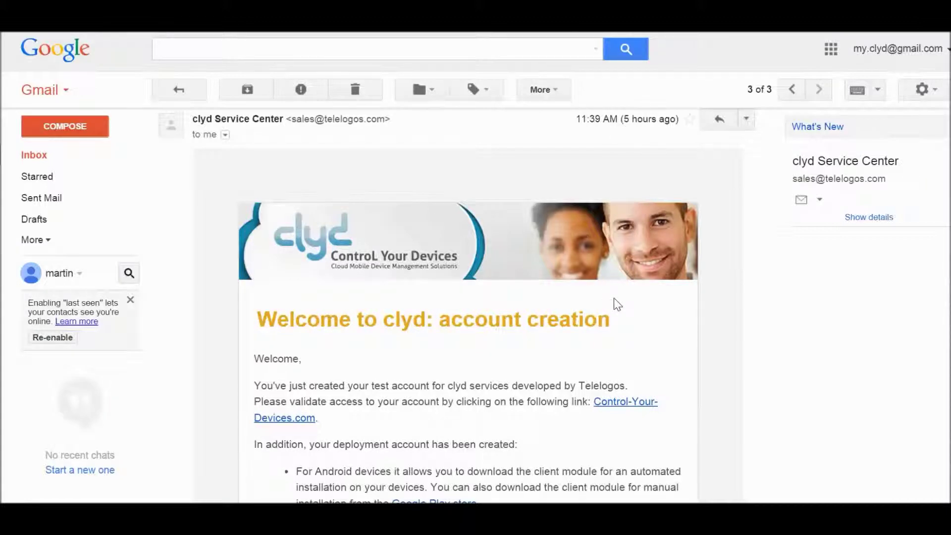
Select the deployment account username and password shown in the welcome email.
{"action": "scroll", "coordinate": [619, 307], "scroll_direction": "down", "scroll_amount": 3}
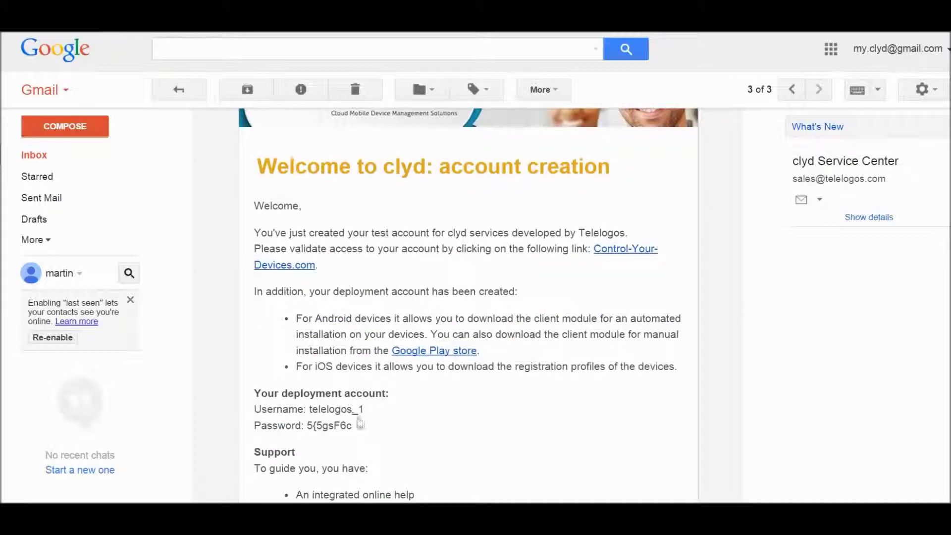
{"action": "left_click_drag", "start_coordinate": [352, 425], "coordinate": [251, 407]}
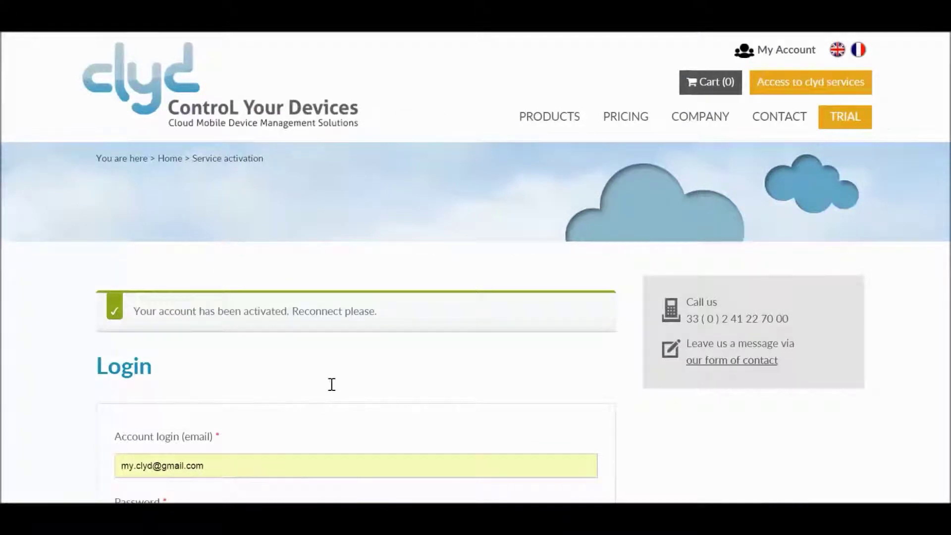
{"action": "scroll", "coordinate": [332, 385], "scroll_direction": "down", "scroll_amount": 3}
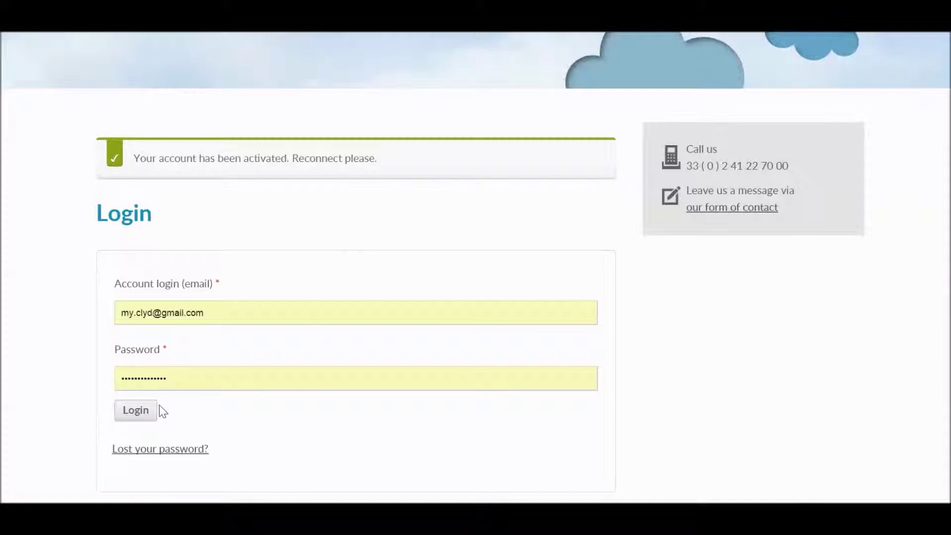
Log in to clyd, then reopen the welcome email and select the deployment credentials.
{"action": "left_click", "coordinate": [144, 412]}
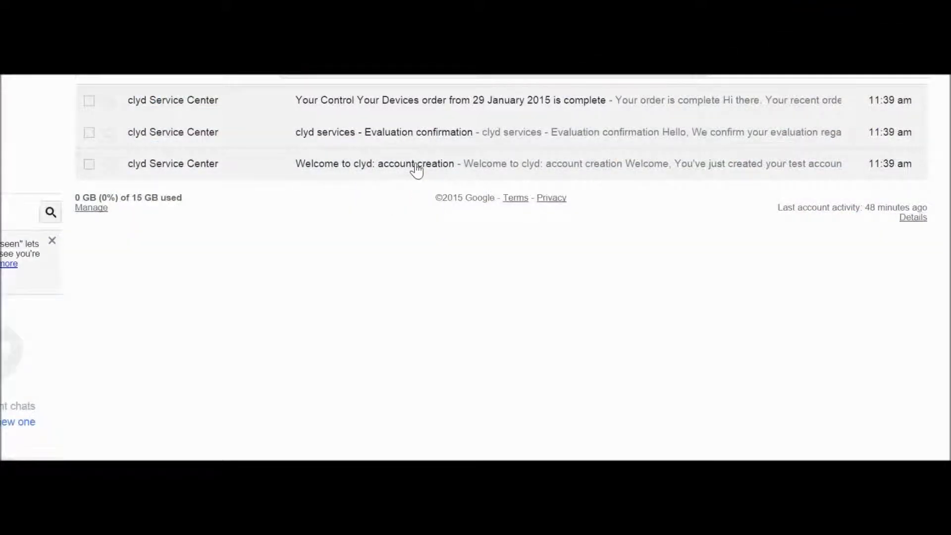
{"action": "left_click", "coordinate": [416, 166]}
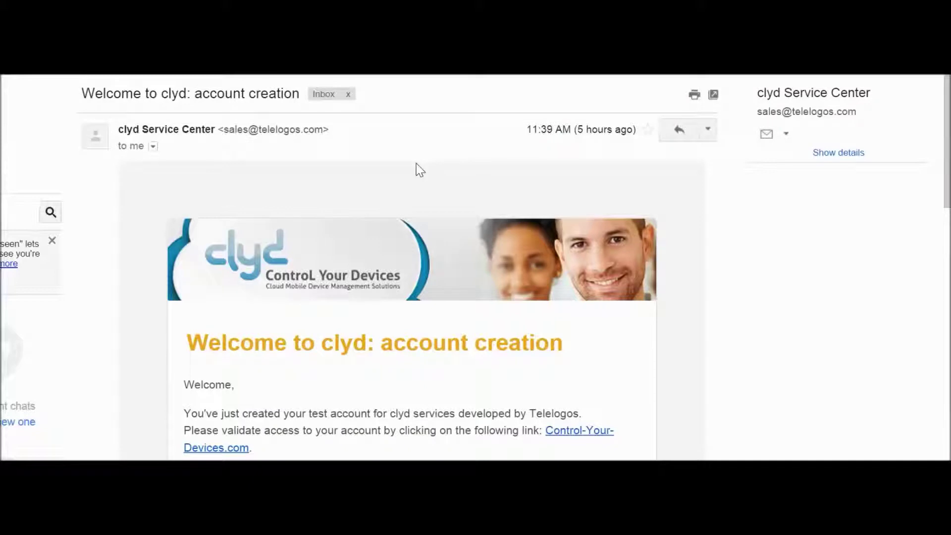
{"action": "scroll", "coordinate": [446, 215], "scroll_direction": "down", "scroll_amount": 2}
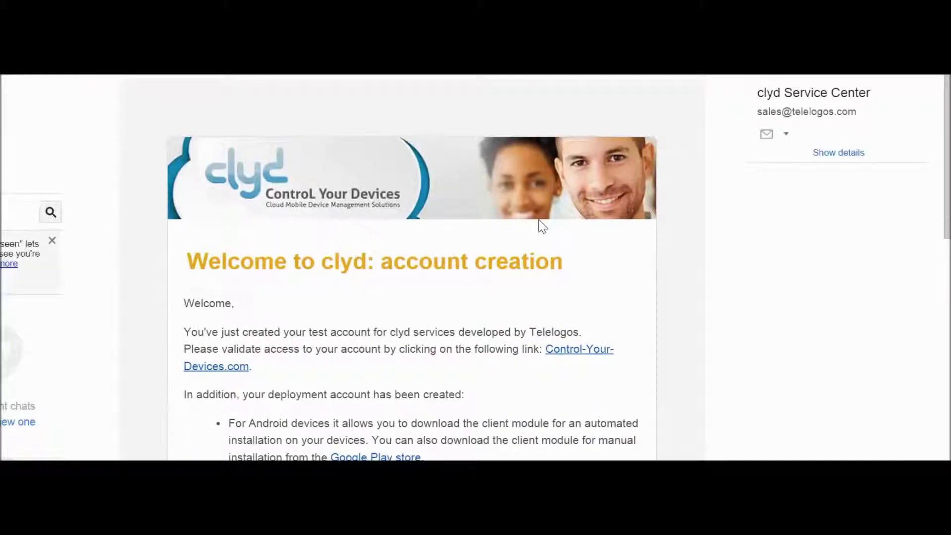
{"action": "scroll", "coordinate": [424, 249], "scroll_direction": "down", "scroll_amount": 5}
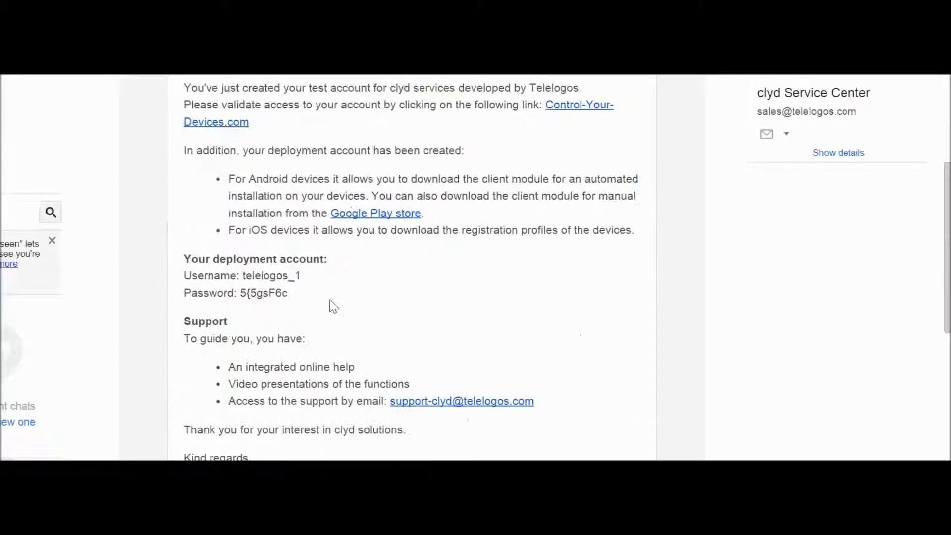
{"action": "left_click_drag", "start_coordinate": [301, 296], "coordinate": [184, 274]}
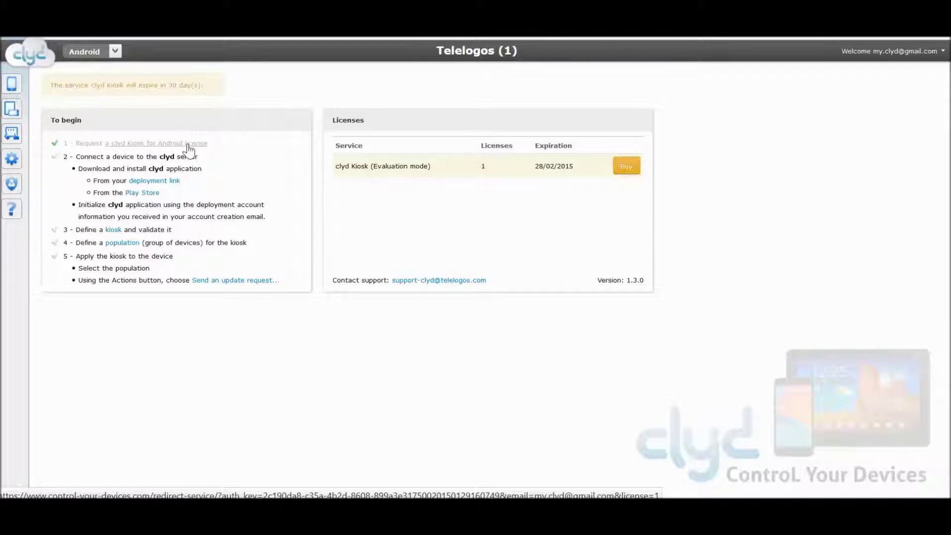
Download clydClient.apk through the 'clyd application' link on the Deployment links page.
{"action": "left_click", "coordinate": [156, 181]}
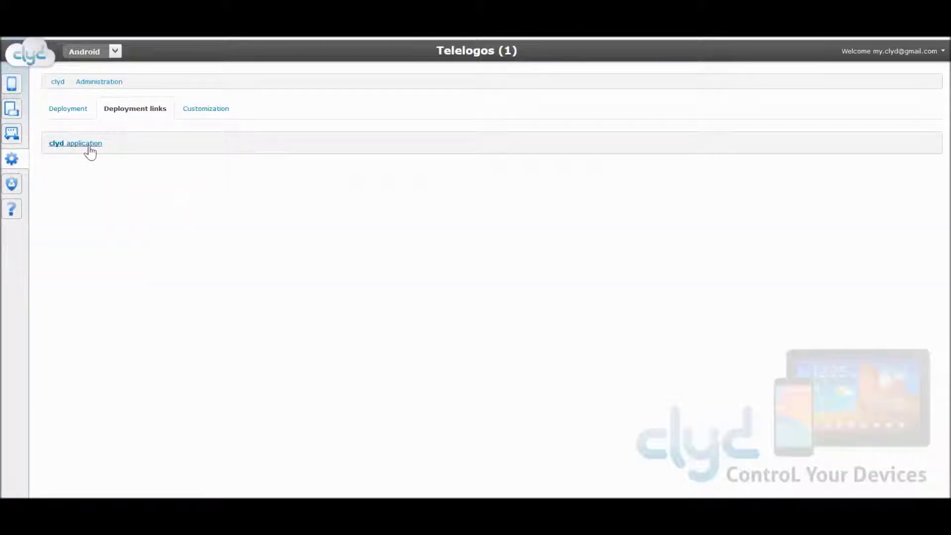
{"action": "left_click", "coordinate": [84, 144]}
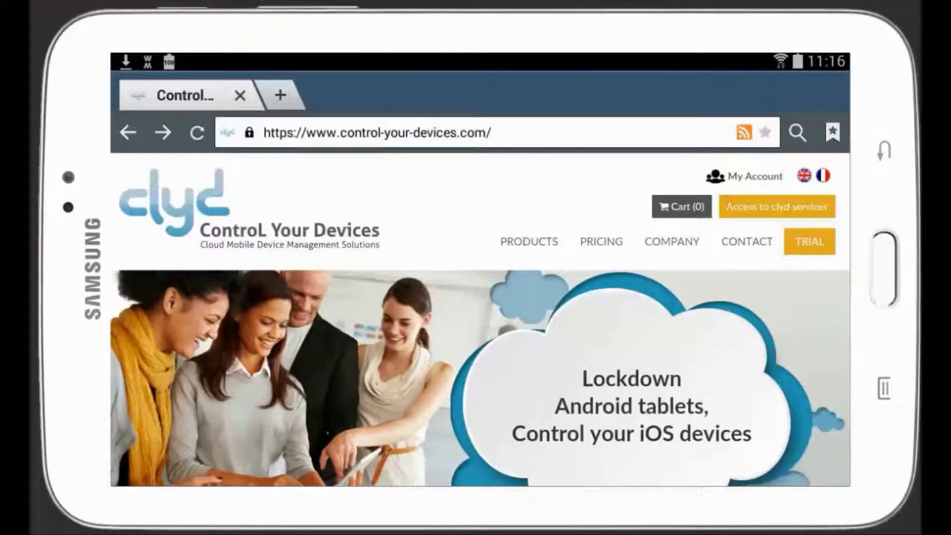
On the tablet, sign in to clyd services with the deployment account and download the clyd app.
{"action": "left_click", "coordinate": [767, 216]}
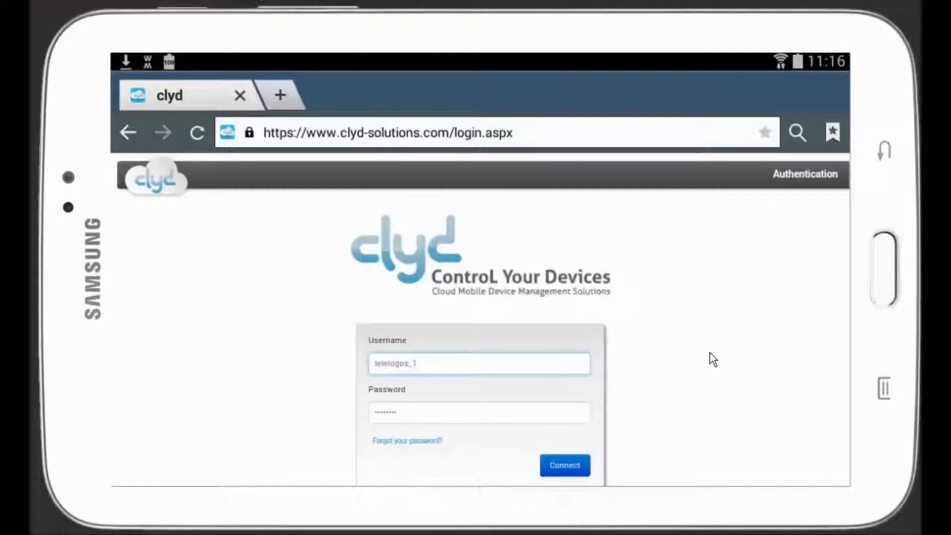
{"action": "left_click", "coordinate": [558, 465]}
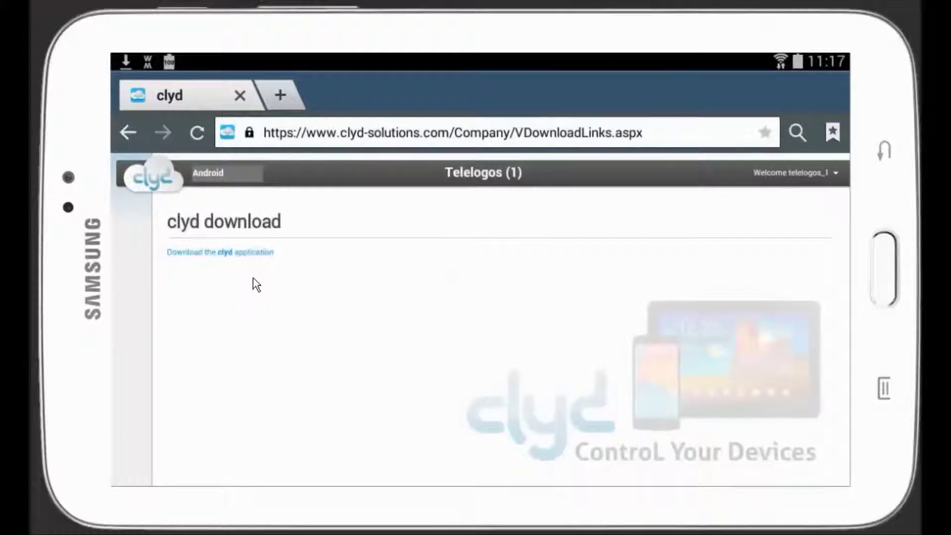
{"action": "left_click", "coordinate": [242, 253]}
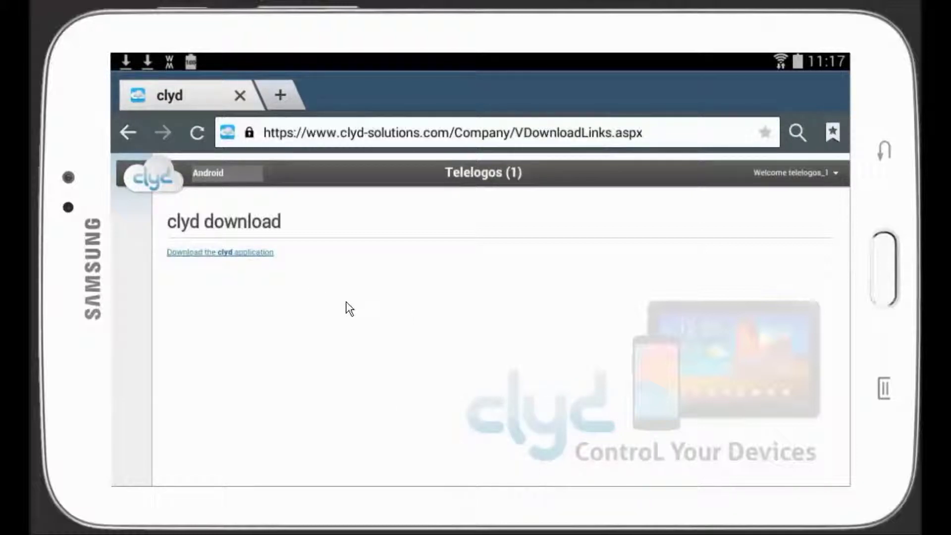
{"action": "key", "text": "ctrl+l"}
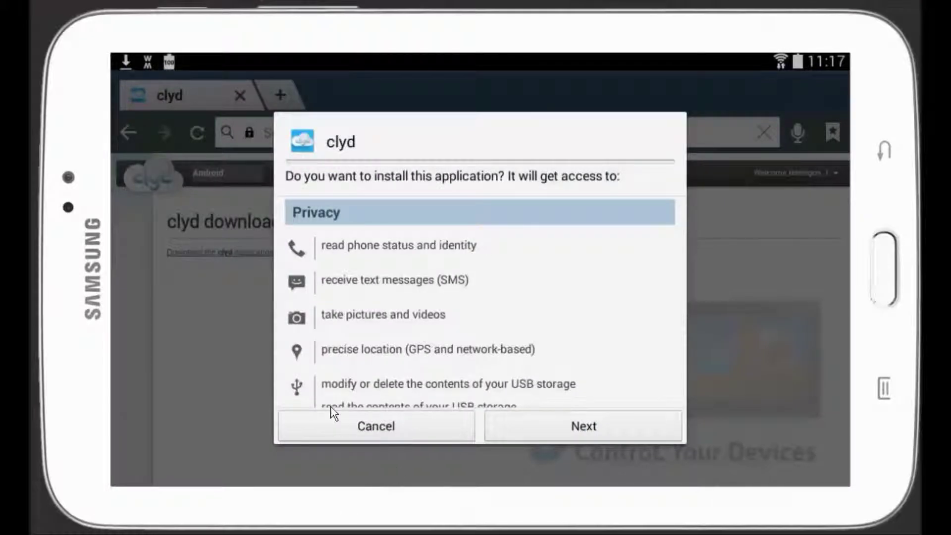
Page through the clyd app's permissions, install it and launch it.
{"action": "left_click", "coordinate": [604, 427]}
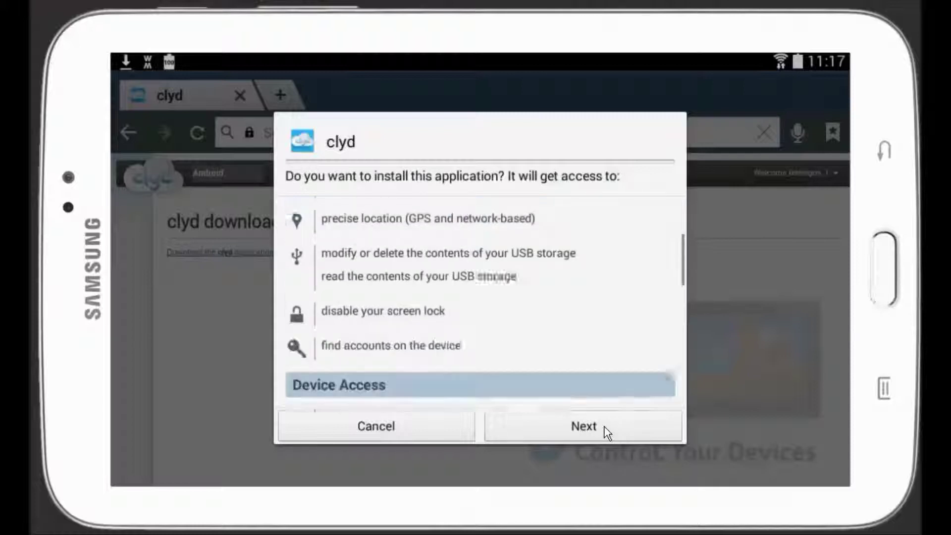
{"action": "left_click", "coordinate": [604, 427]}
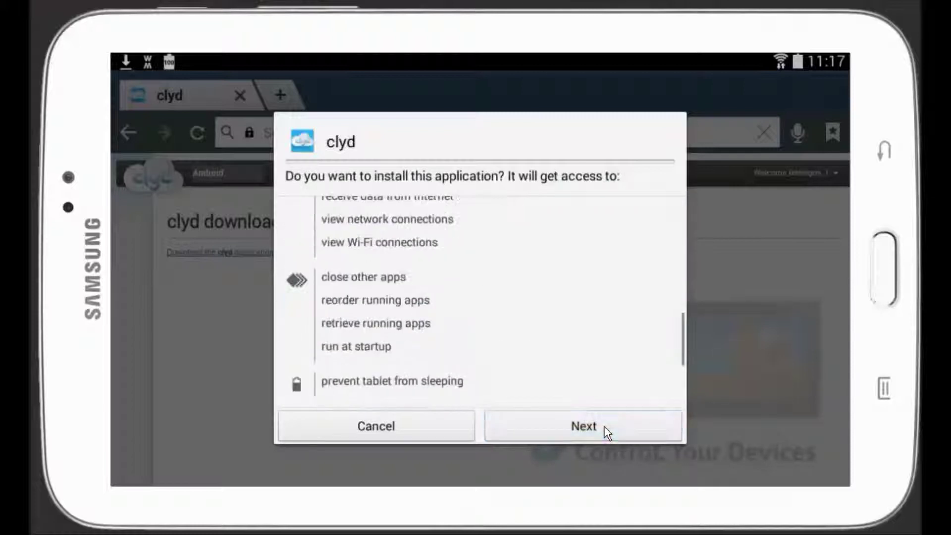
{"action": "left_click", "coordinate": [575, 426]}
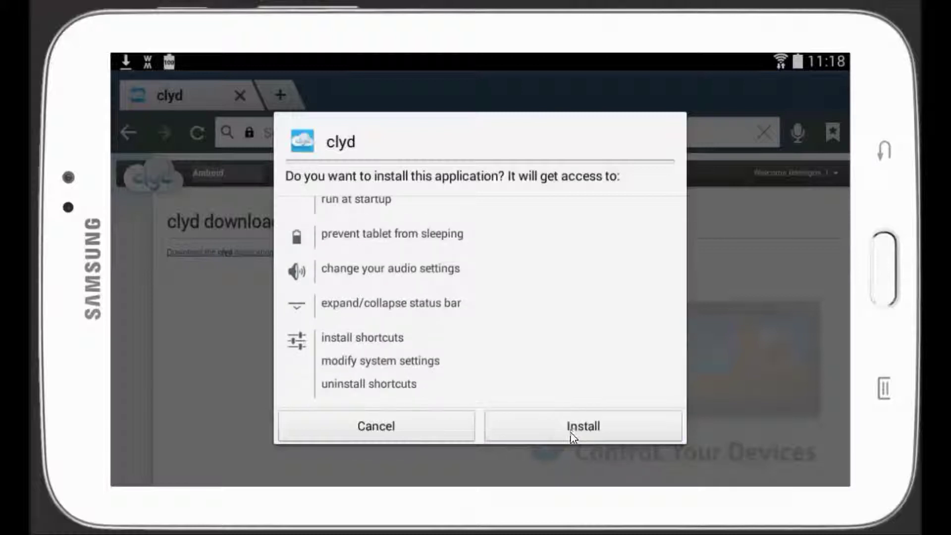
{"action": "left_click", "coordinate": [570, 429]}
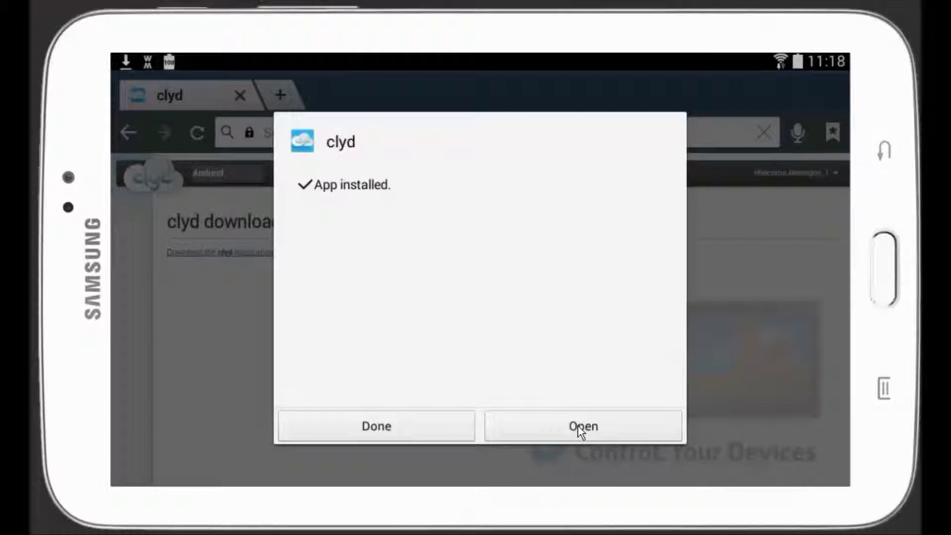
{"action": "left_click", "coordinate": [578, 425]}
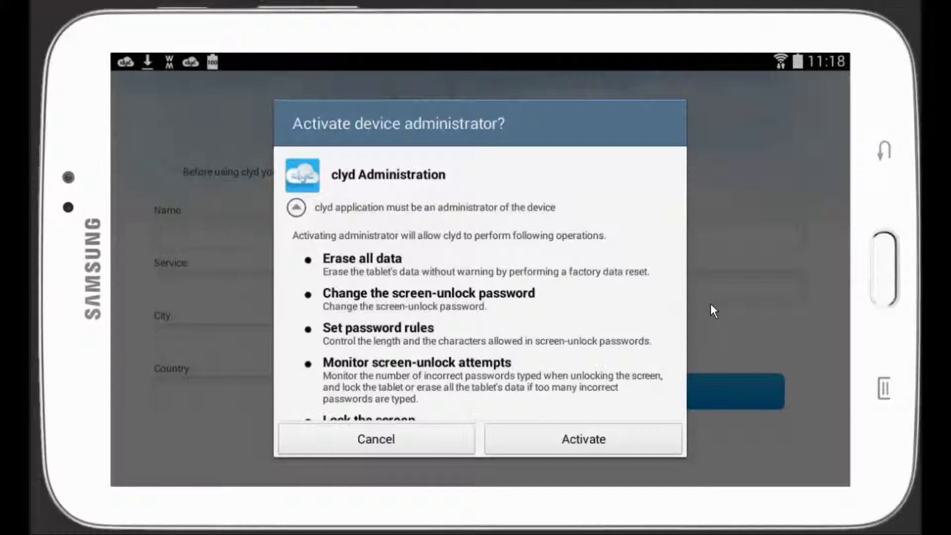
Activate clyd as device administrator and accept the Samsung KNOX privacy policy.
{"action": "left_click", "coordinate": [641, 445]}
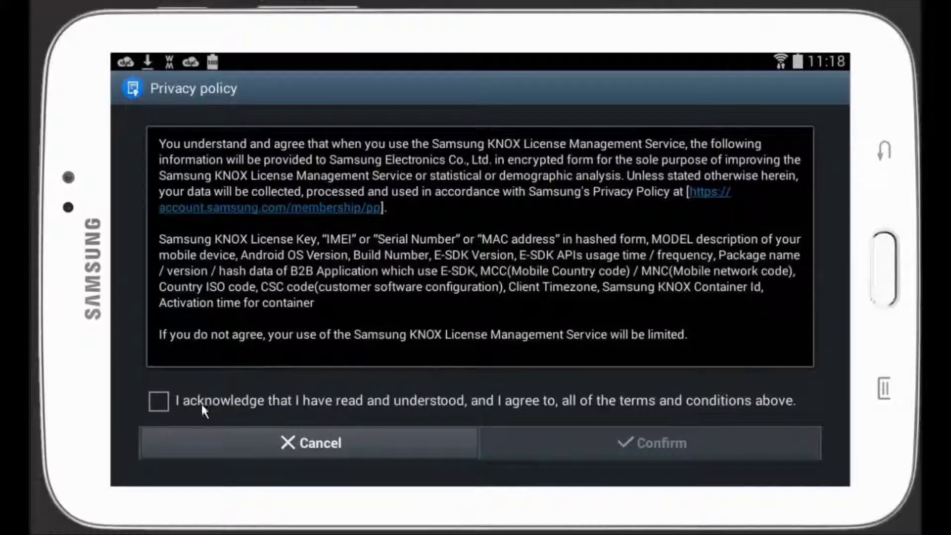
{"action": "left_click", "coordinate": [200, 402]}
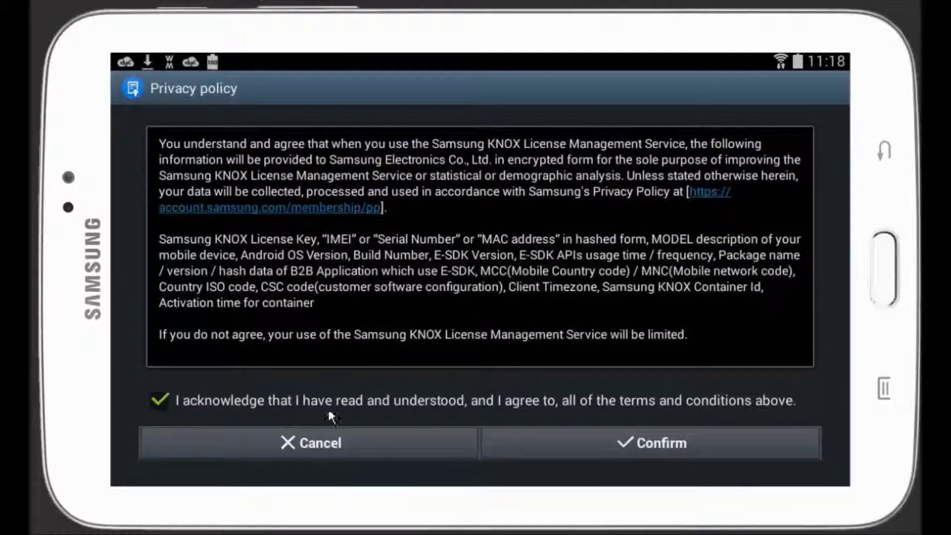
{"action": "left_click", "coordinate": [633, 443]}
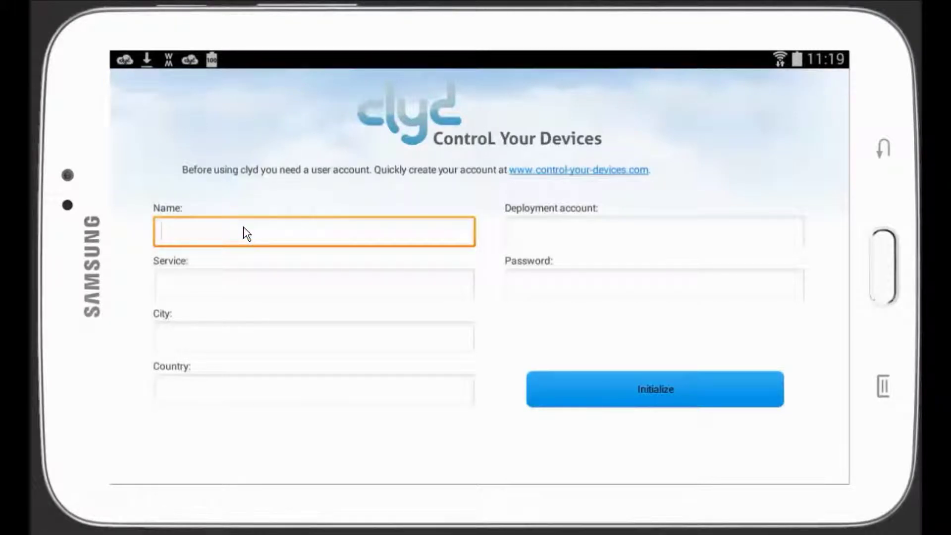
Initialize clyd with device name 'My device 001', the deployment account username and its password.
{"action": "type", "text": "My device 001"}
{"action": "left_click", "coordinate": [546, 234]}
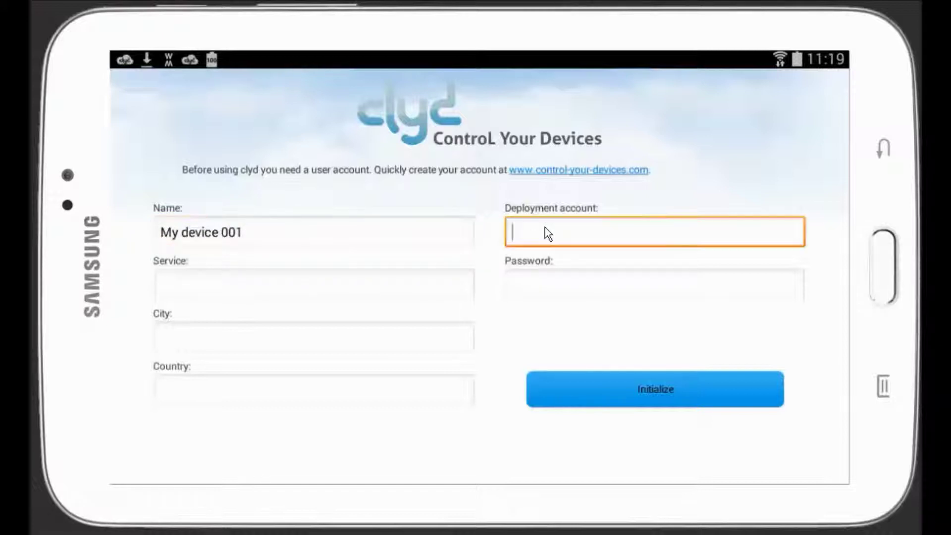
{"action": "type", "text": "telelogos"}
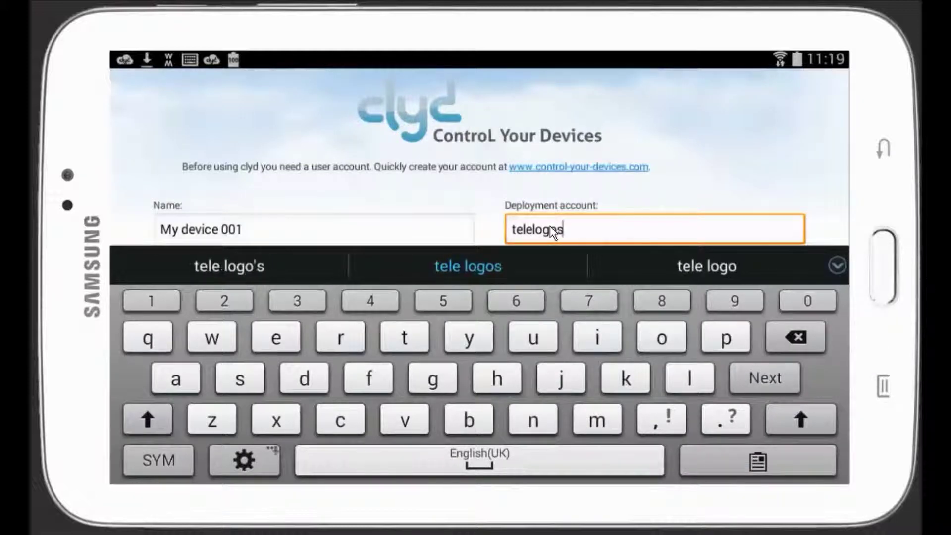
{"action": "type", "text": "_1"}
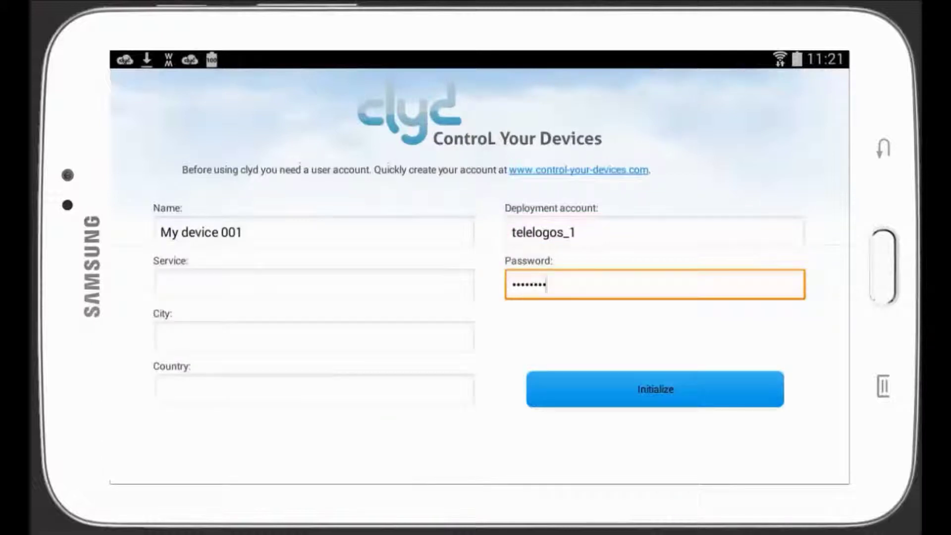
{"action": "left_click", "coordinate": [646, 390]}
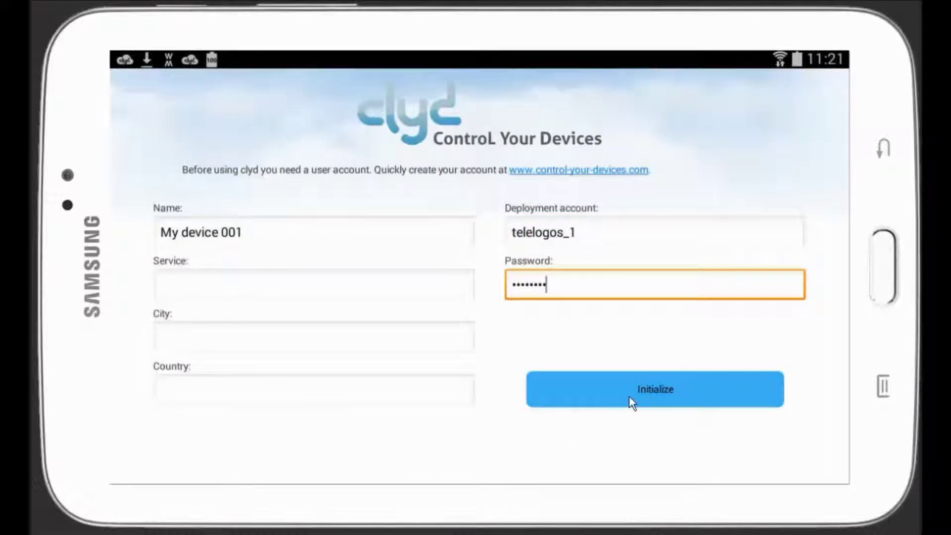
{"action": "left_click", "coordinate": [629, 396]}
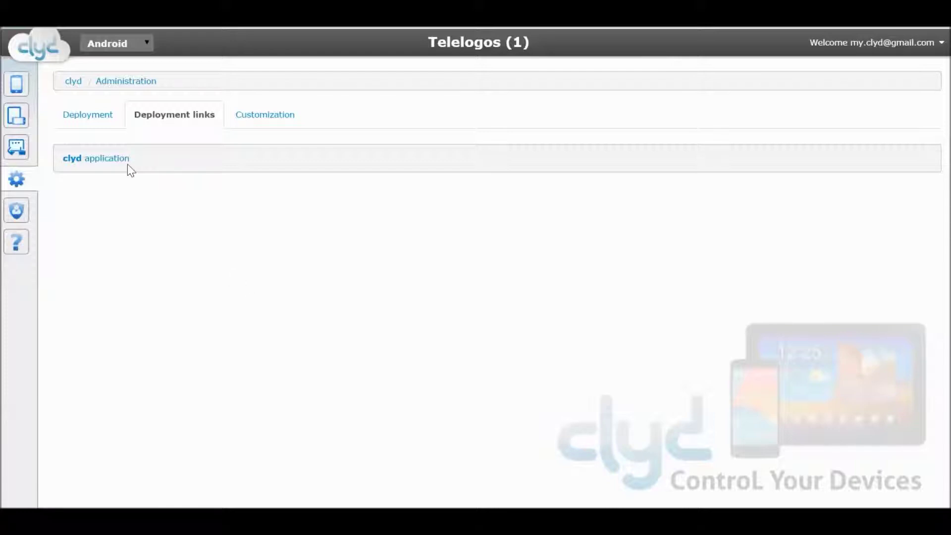
Confirm My device 001 (Samsung SM-T210) is in the Devices list, then return to the home dashboard.
{"action": "left_click", "coordinate": [18, 88]}
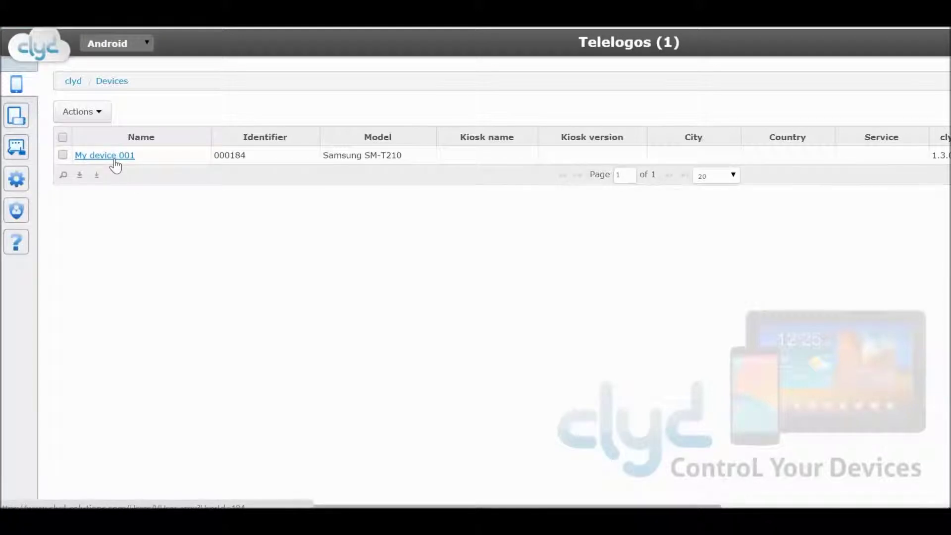
{"action": "left_click", "coordinate": [43, 55]}
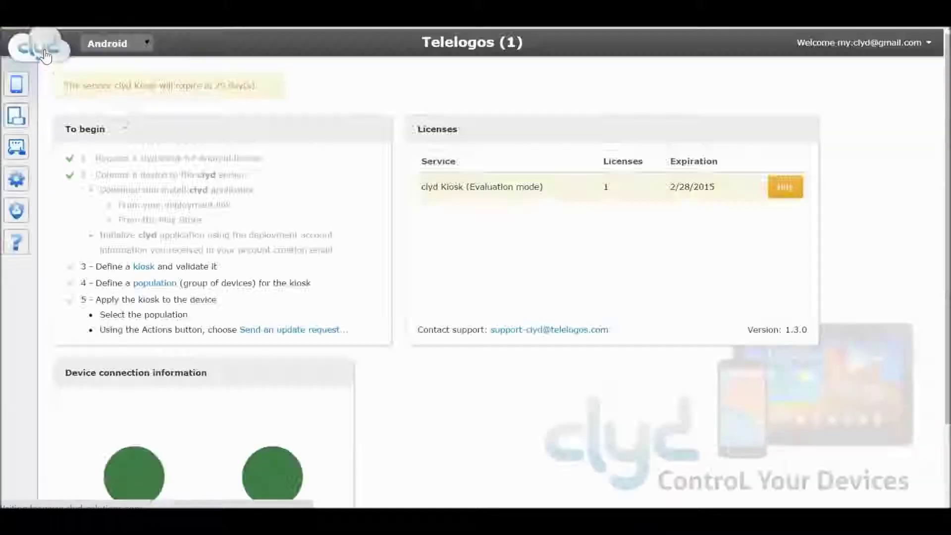